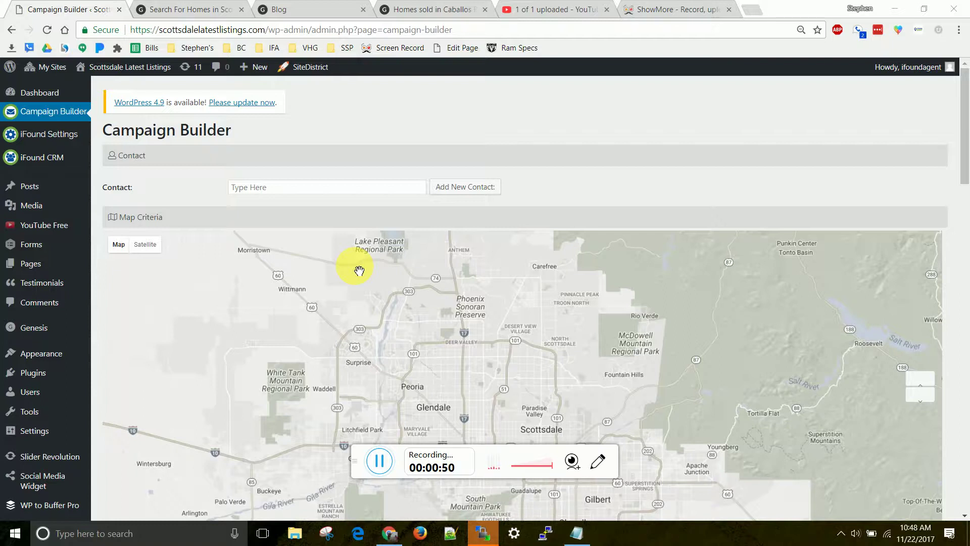
Step: Enable creating a blog post with the search criteria for the campaign and go to its blog post title
scroll(360, 270, "down", 10)
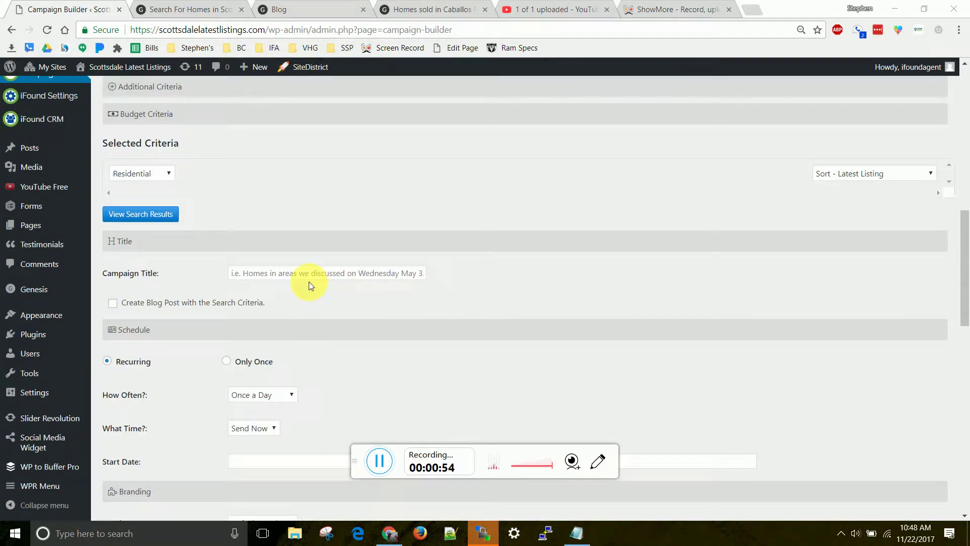
scroll(311, 293, "down", 1)
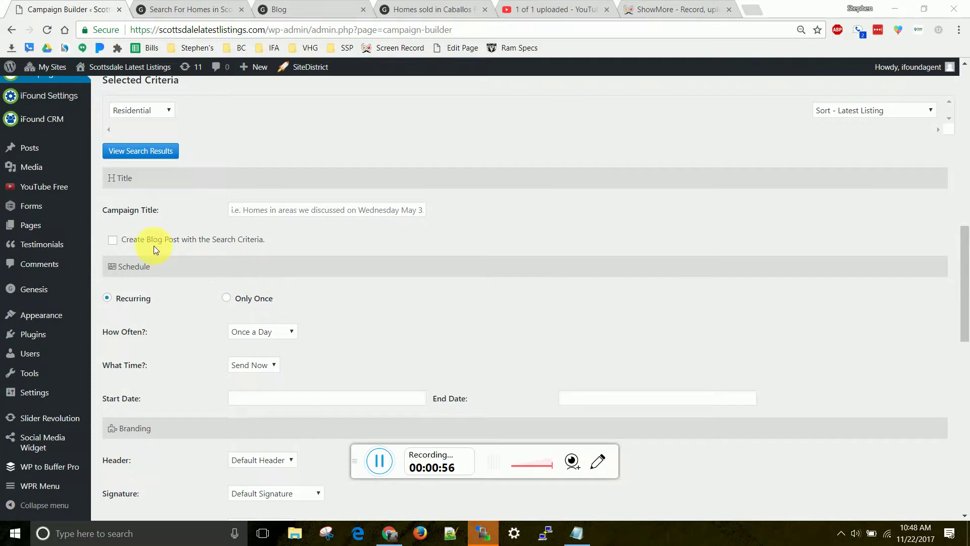
left_click(113, 239)
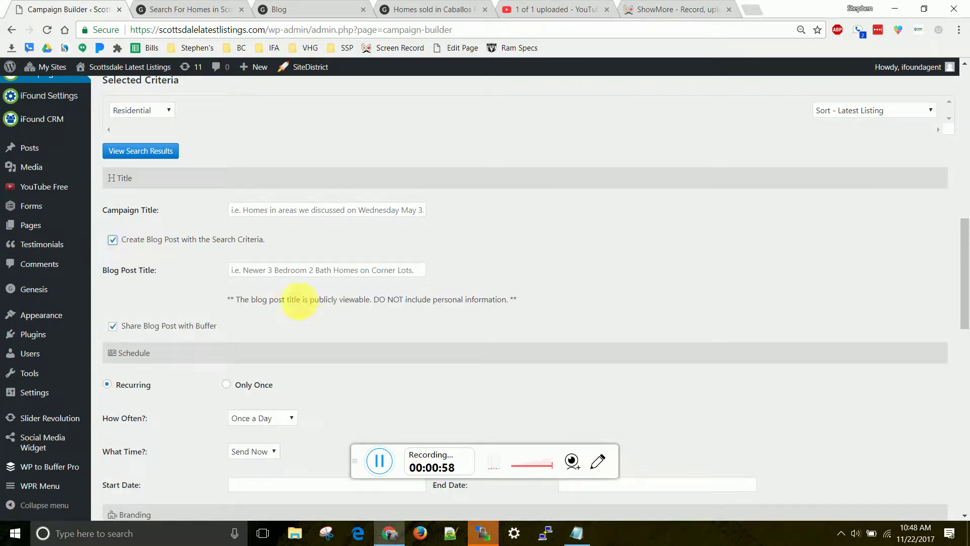
left_click(288, 275)
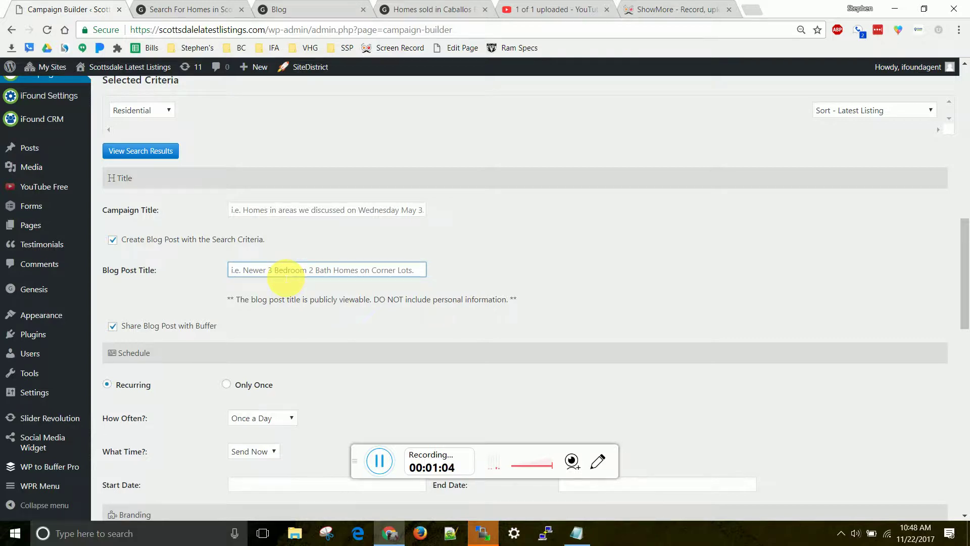
Step: Examine the campaign form's contact, map, search criteria, title and blog post options
scroll(286, 277, "up", 12)
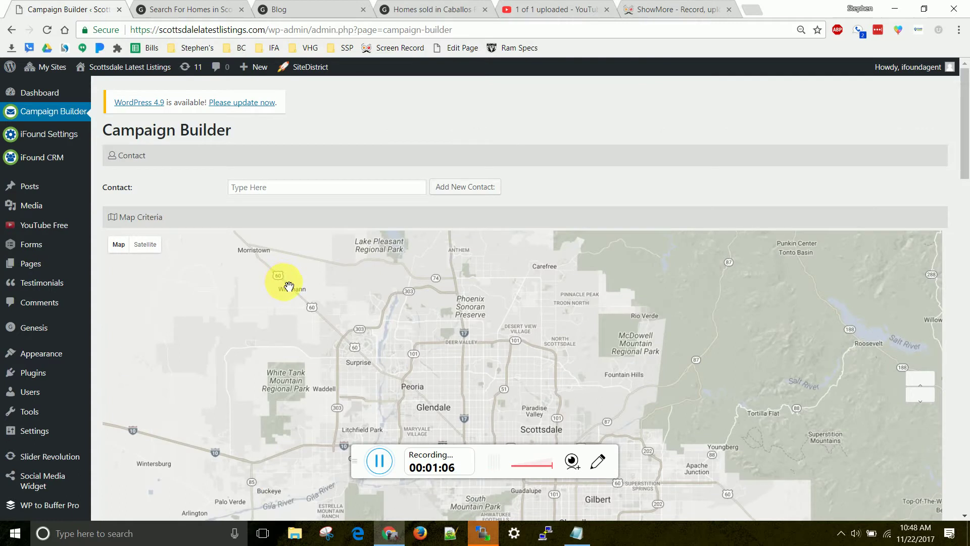
scroll(286, 277, "down", 8)
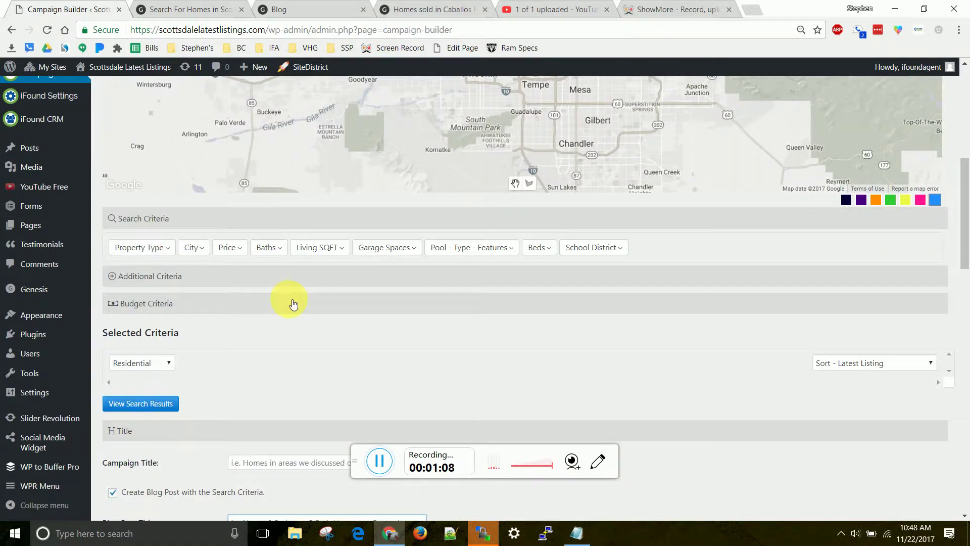
scroll(288, 288, "down", 7)
scroll(290, 302, "up", 15)
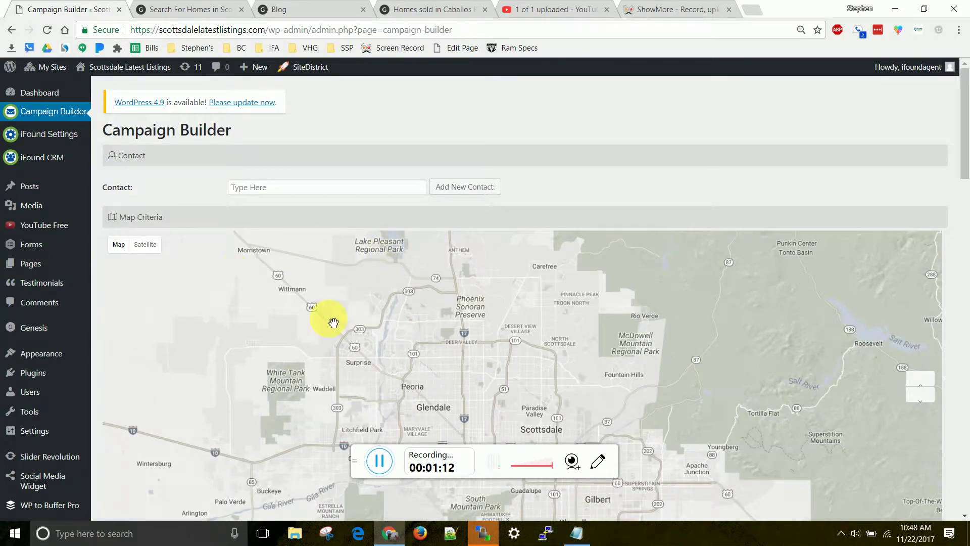
scroll(328, 323, "down", 3)
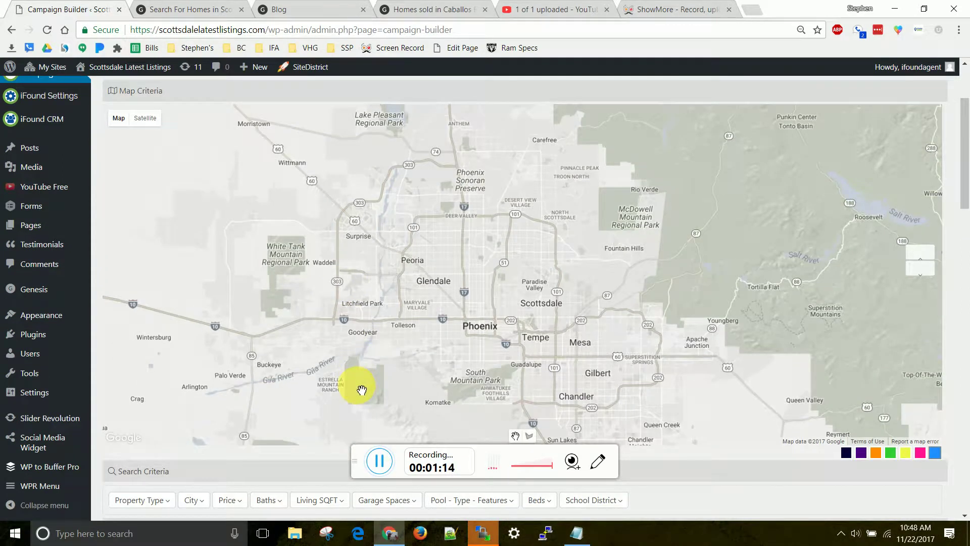
scroll(398, 238, "up", 4)
scroll(407, 304, "down", 8)
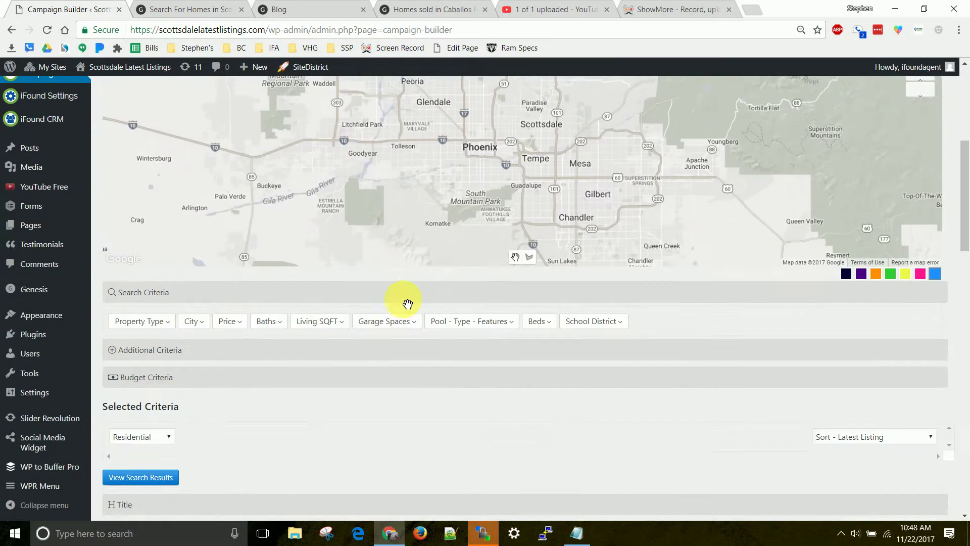
scroll(408, 304, "down", 6)
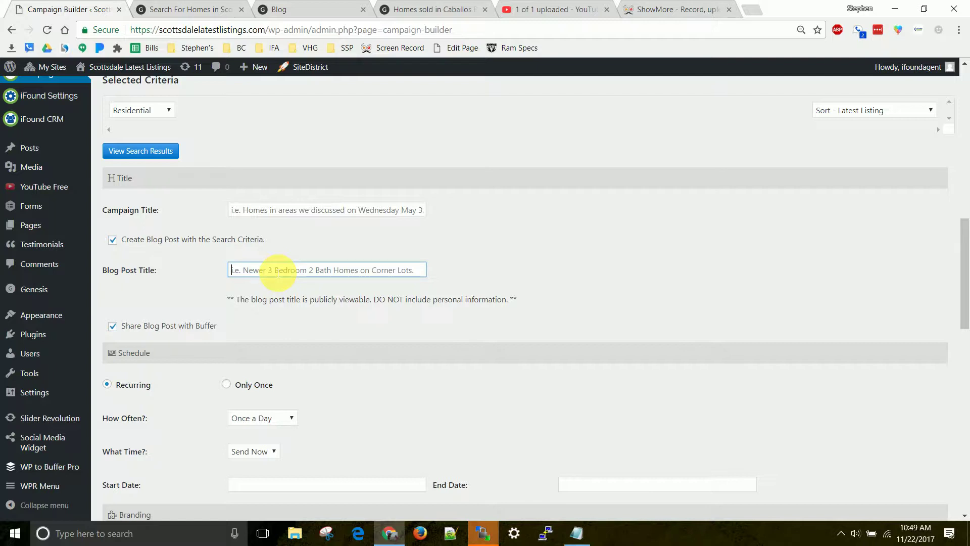
scroll(336, 298, "up", 10)
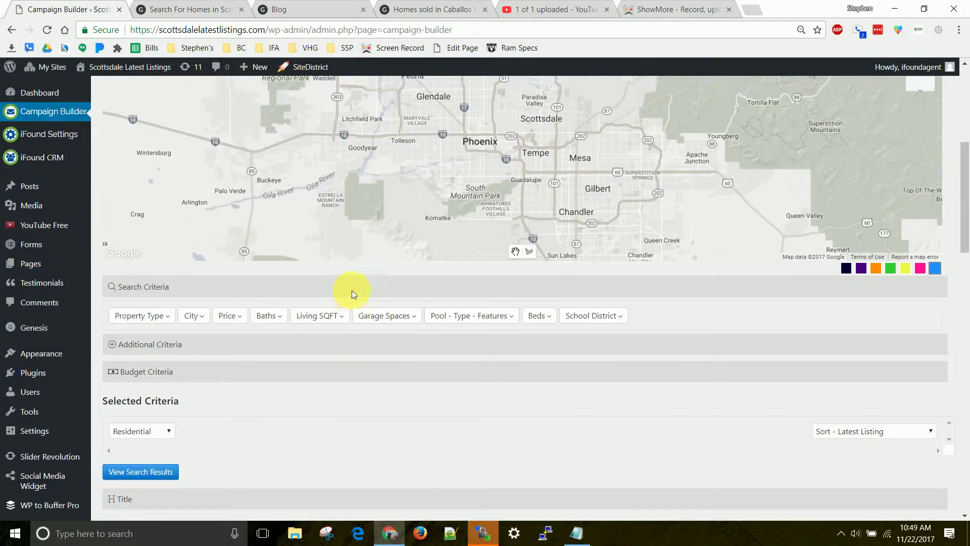
scroll(359, 293, "down", 10)
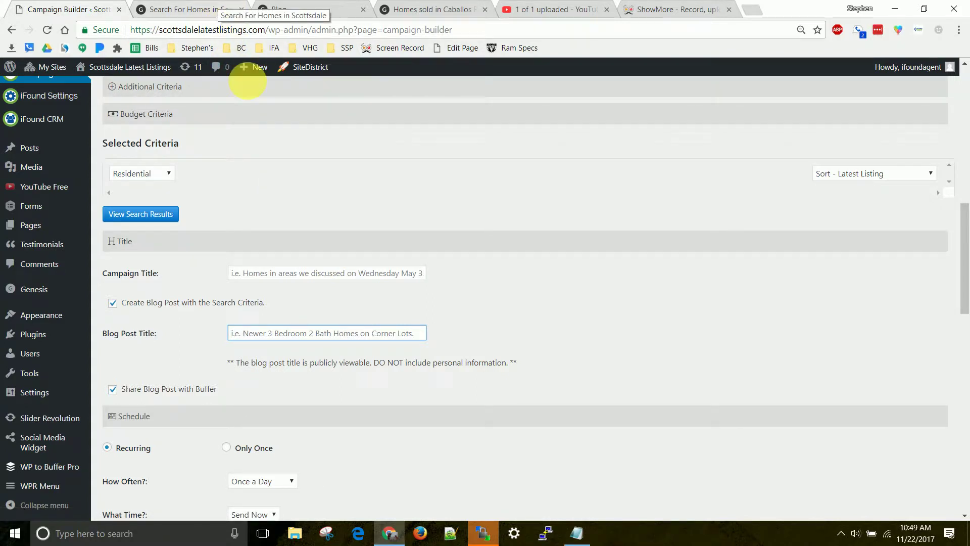
scroll(248, 161, "down", 1)
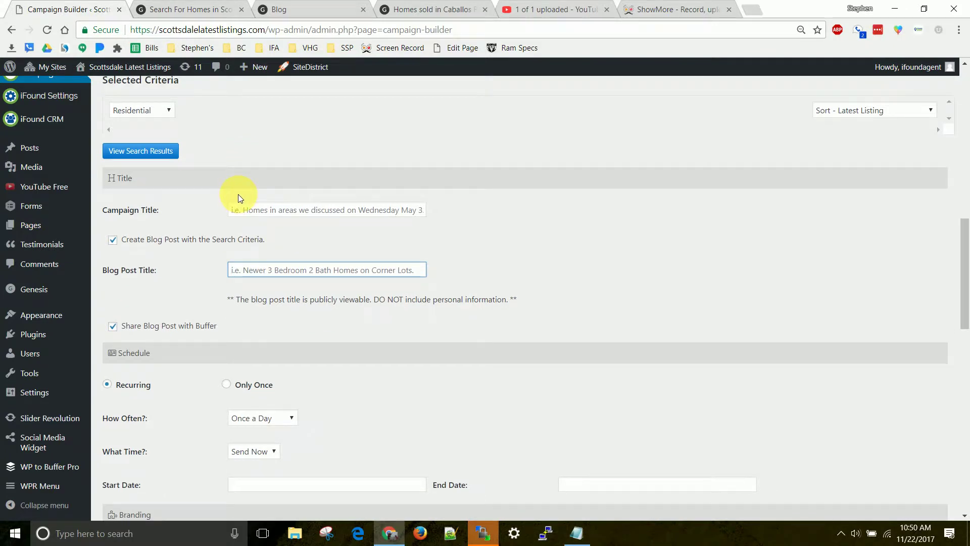
scroll(252, 223, "up", 1)
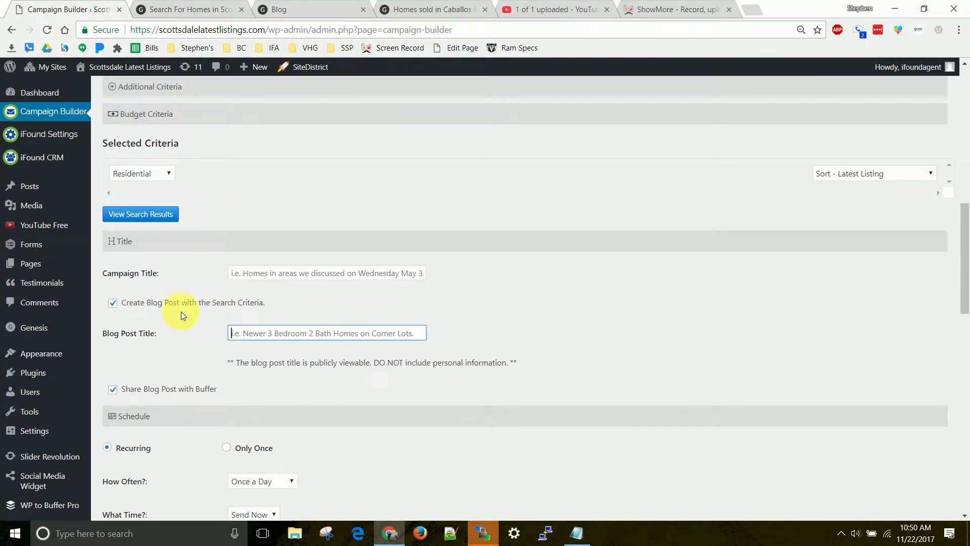
Step: Review the site's Blog page, reading the Search For Homes in Scottsdale post's excerpt and the posts below it
left_click(289, 6)
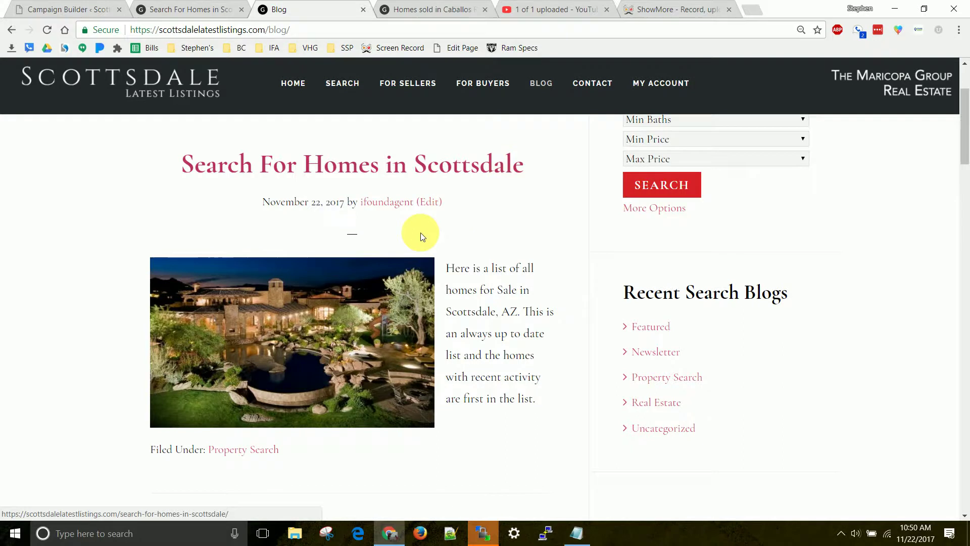
left_click_drag(445, 268, 528, 400)
left_click(548, 403)
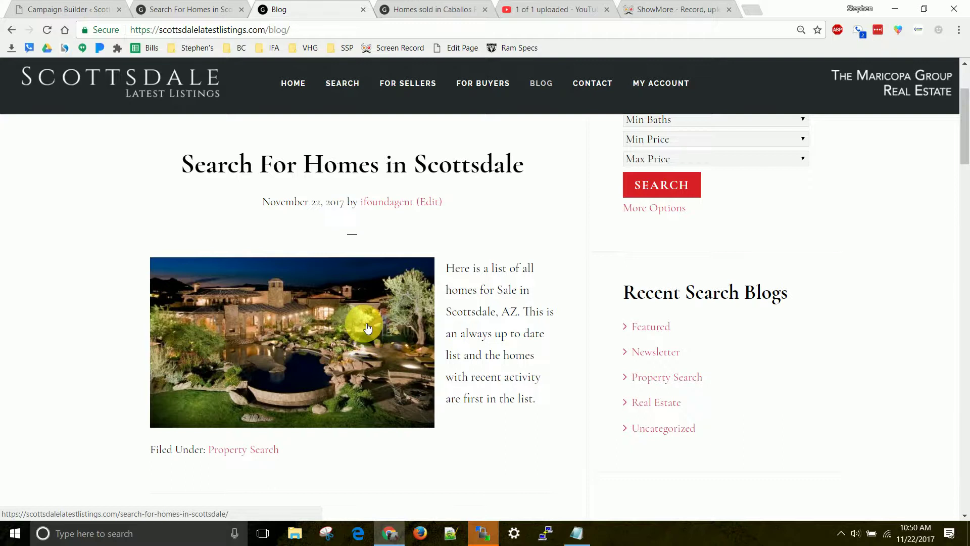
mouse_move(377, 470)
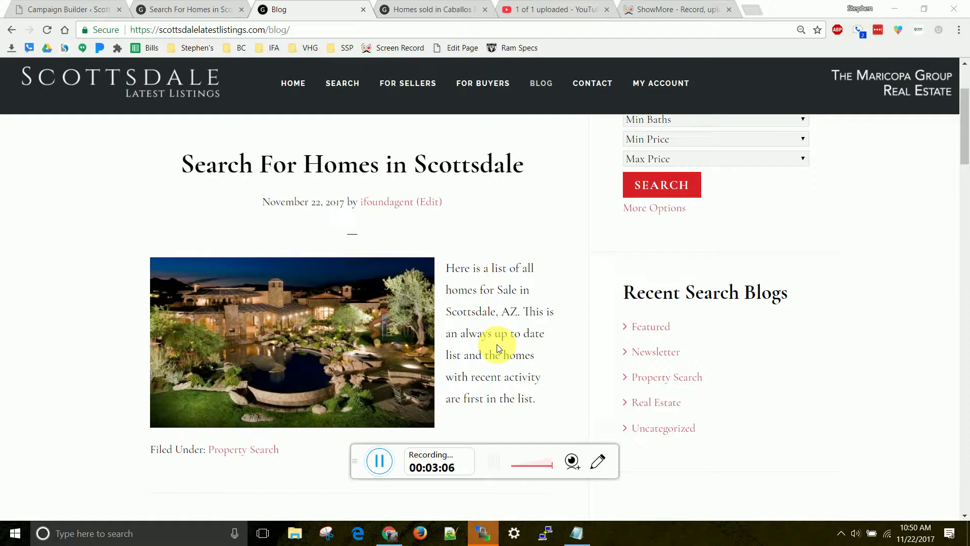
scroll(194, 256, "down", 1)
scroll(277, 171, "up", 1)
scroll(207, 258, "down", 2)
scroll(207, 258, "down", 4)
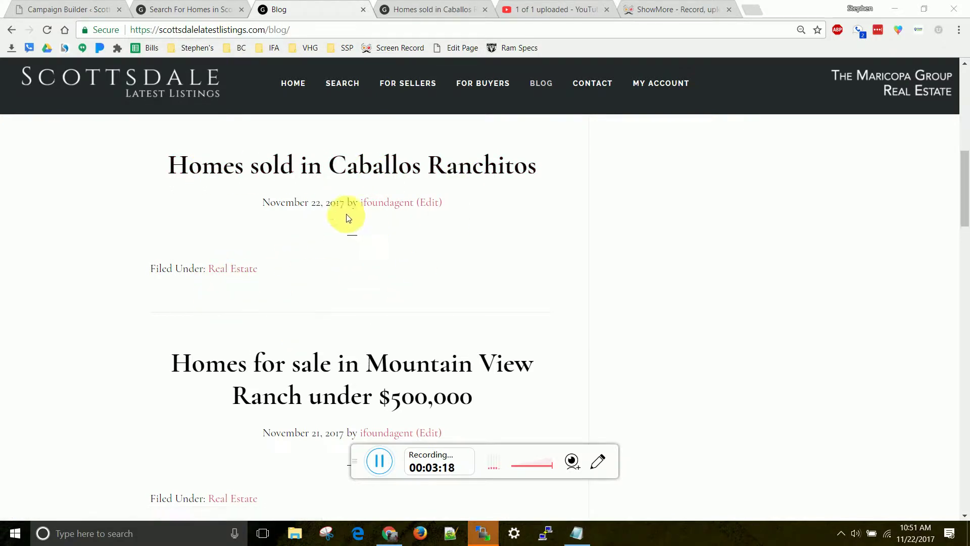
Step: Open the Homes sold in Caballos Ranchitos blog post, examine its map and search results, and return to the blog list
left_click(351, 169)
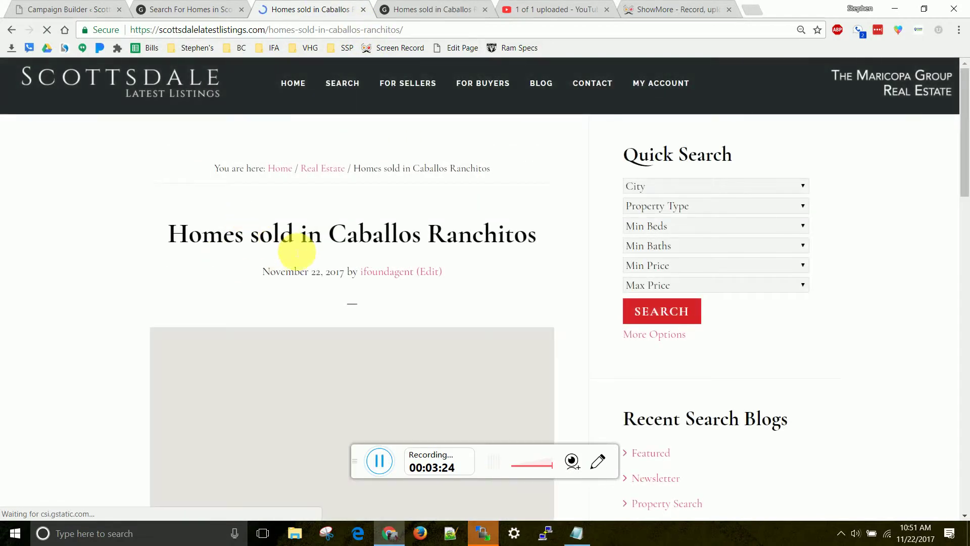
scroll(227, 238, "down", 5)
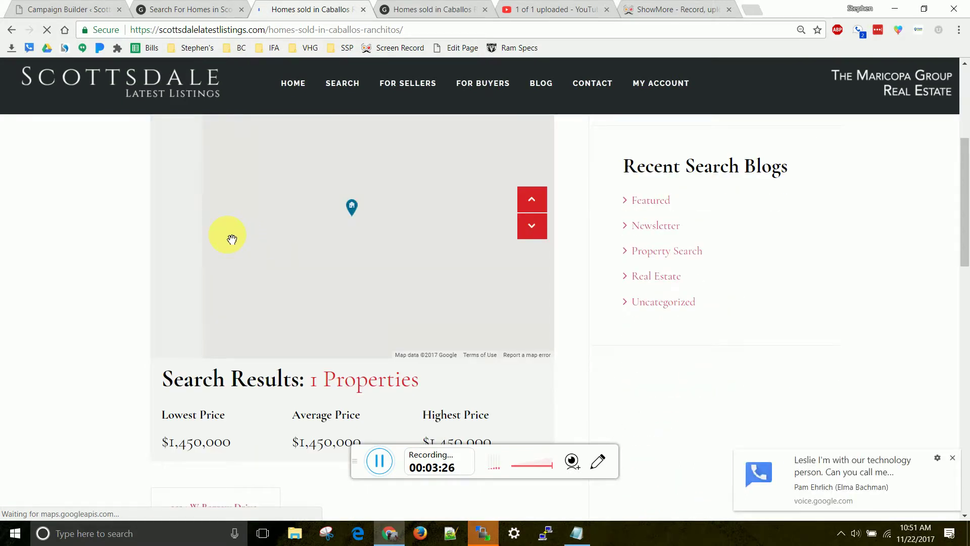
scroll(964, 486, "down", 18)
left_click(953, 458)
scroll(570, 323, "up", 14)
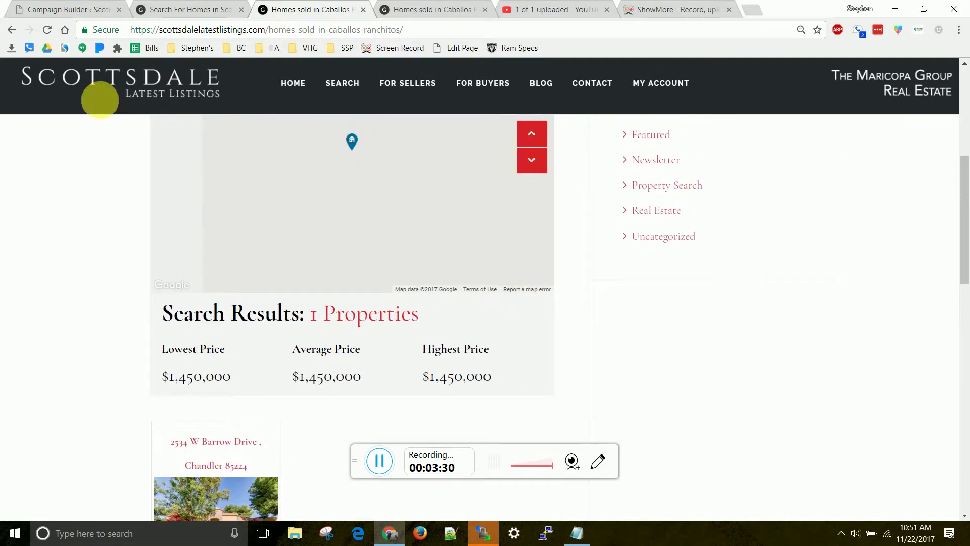
left_click(12, 30)
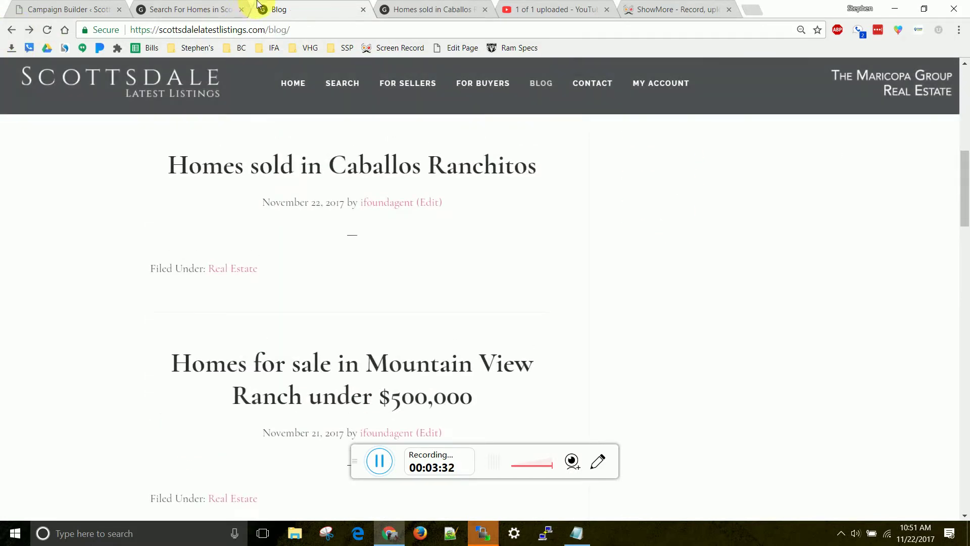
Step: View the Search For Homes in Scottsdale post, and enter "asdfas" as the blog post title in the Campaign Builder
left_click(200, 9)
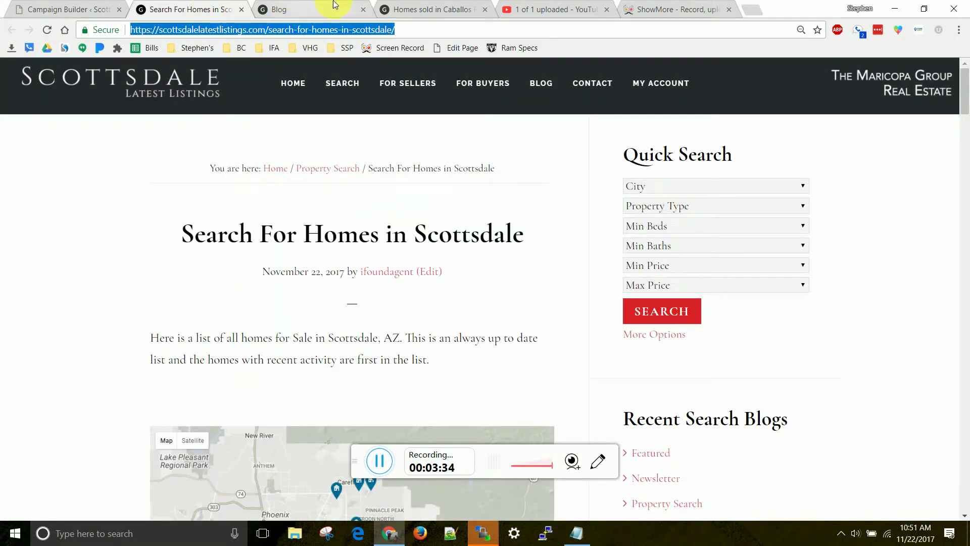
left_click(89, 9)
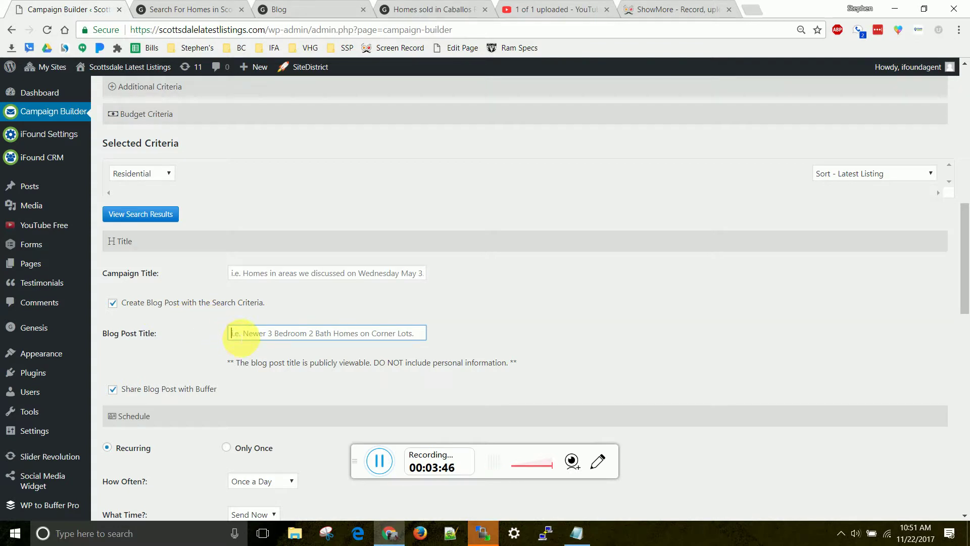
type("asdfas")
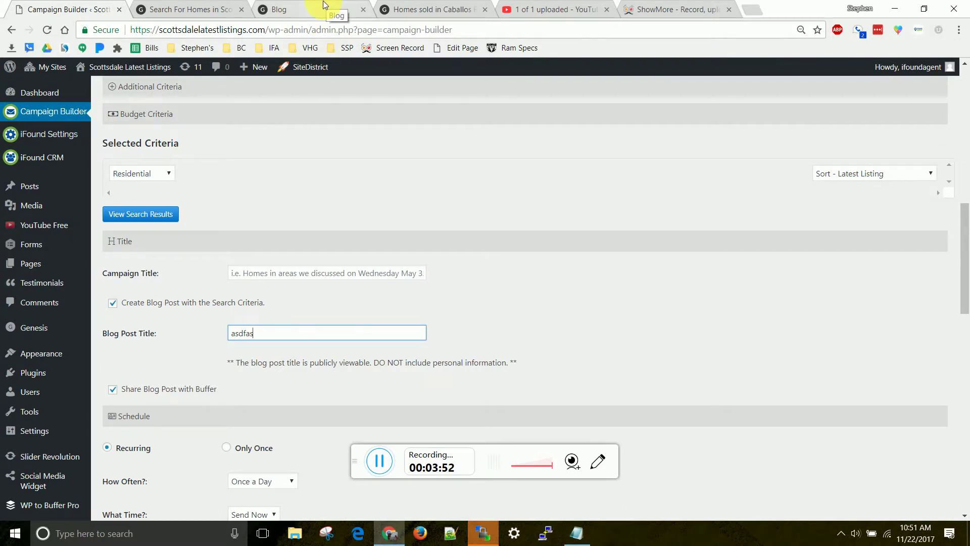
Step: Open the published Homes sold in Caballos Ranchitos post for editing
left_click(447, 8)
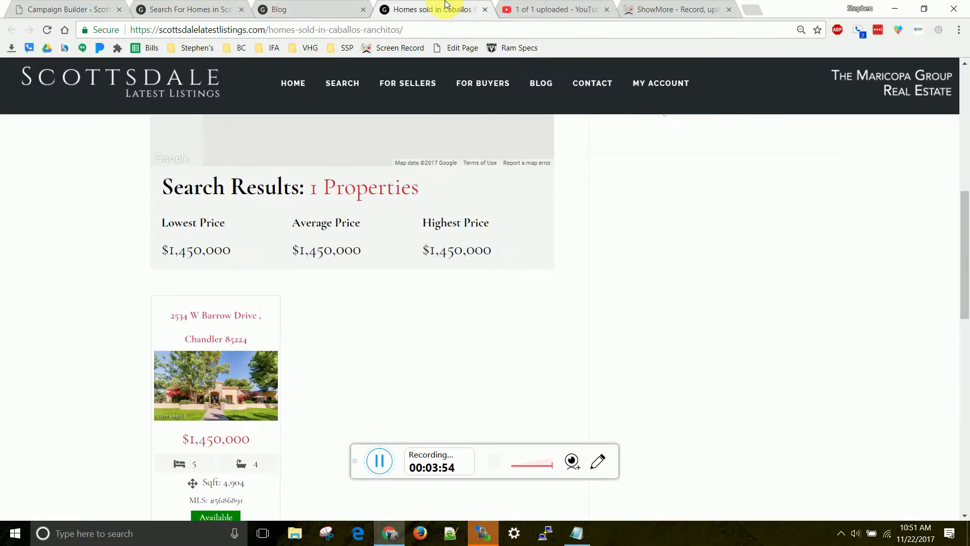
scroll(132, 217, "up", 3)
scroll(132, 216, "up", 6)
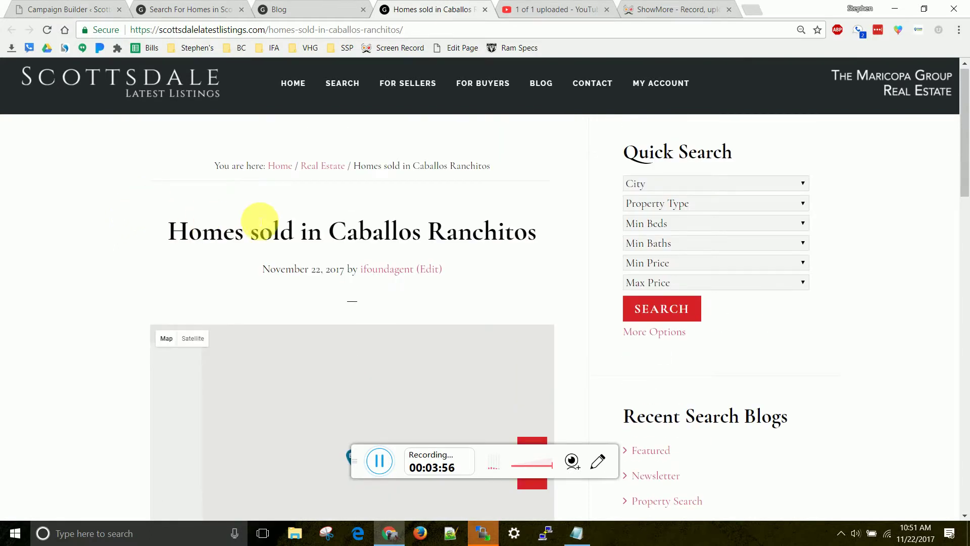
left_click(434, 274)
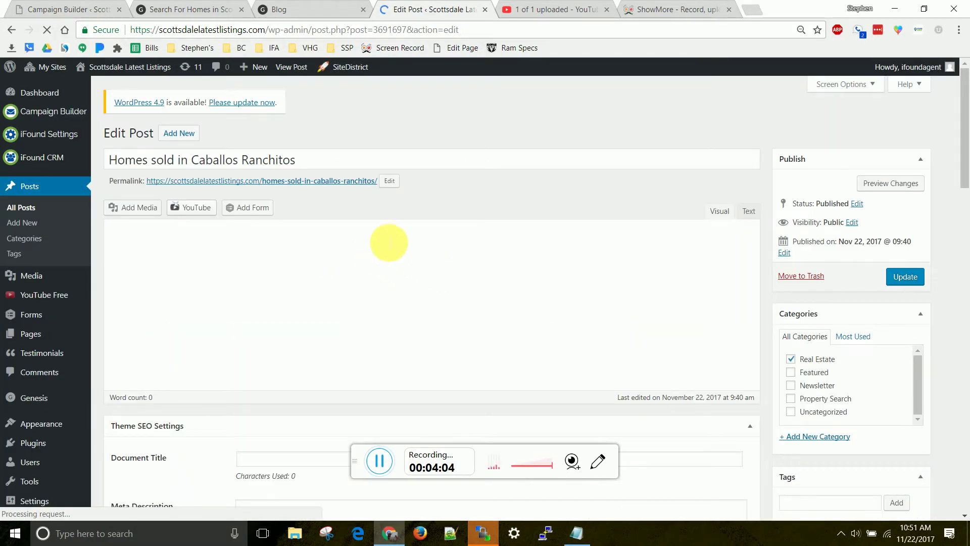
Step: Set the post's featured image to the media library photo of a house beside a pool under a blue evening sky
scroll(821, 267, "down", 2)
scroll(821, 266, "down", 1)
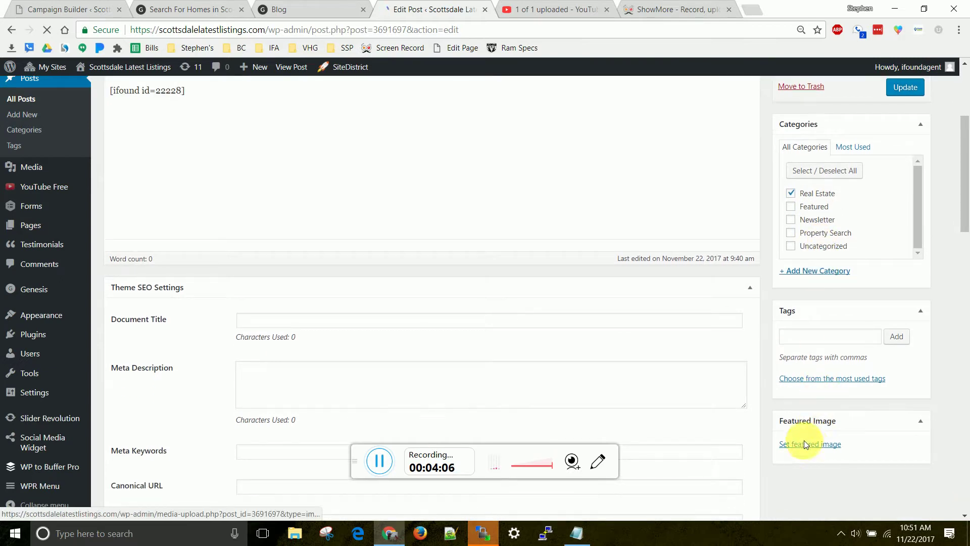
left_click(818, 449)
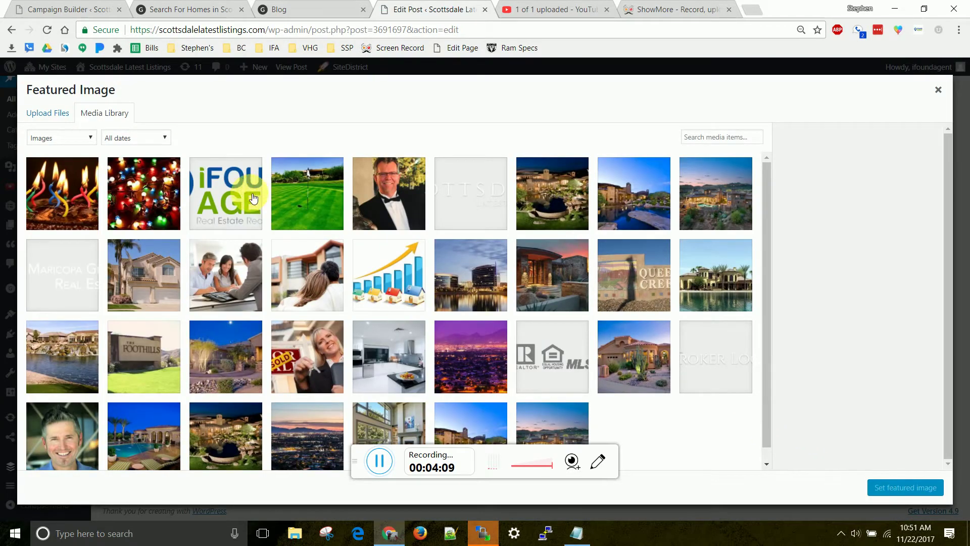
left_click(635, 197)
left_click(917, 488)
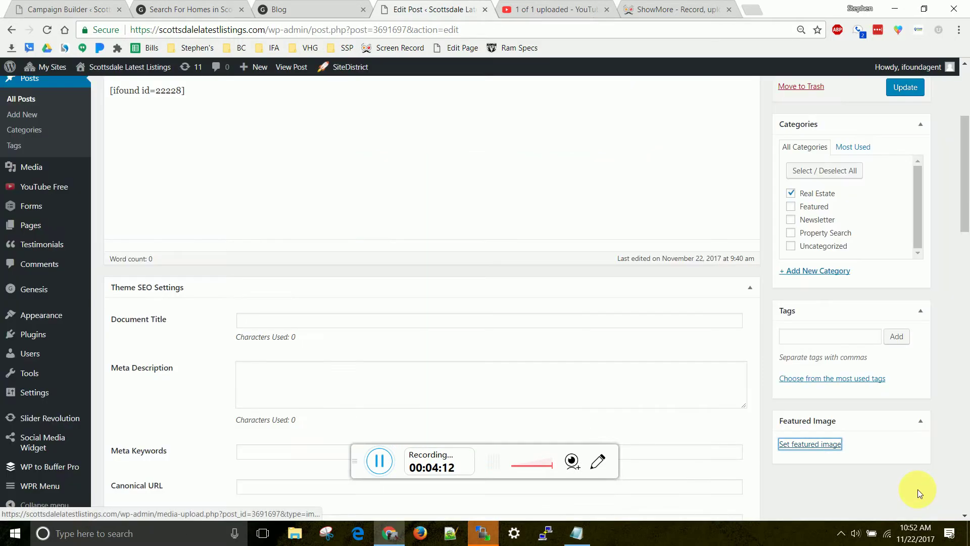
Step: Add the sentence "Here is a list of homes sold in Caballos Ranchitos." above the ifound shortcode in the post body
scroll(344, 273, "up", 4)
left_click(229, 294)
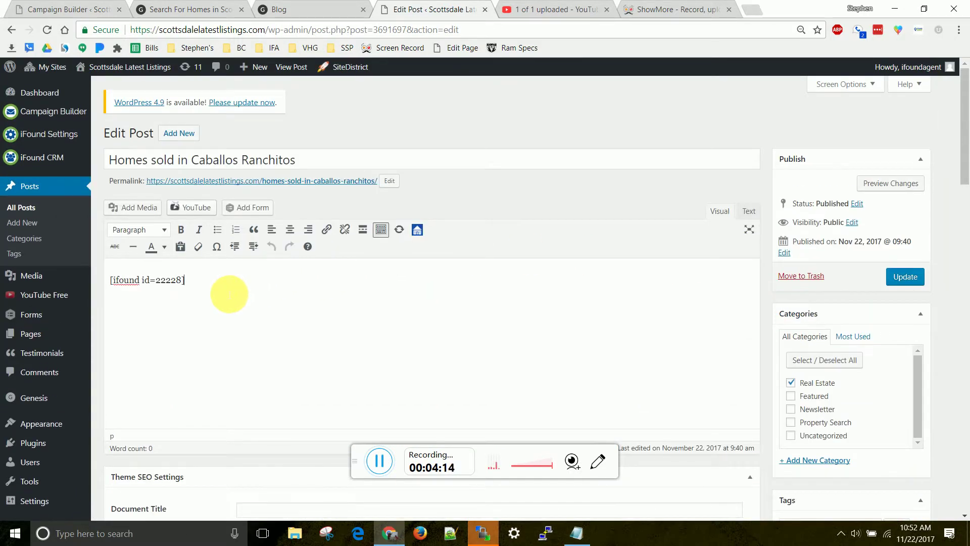
key("Return")
type("Here")
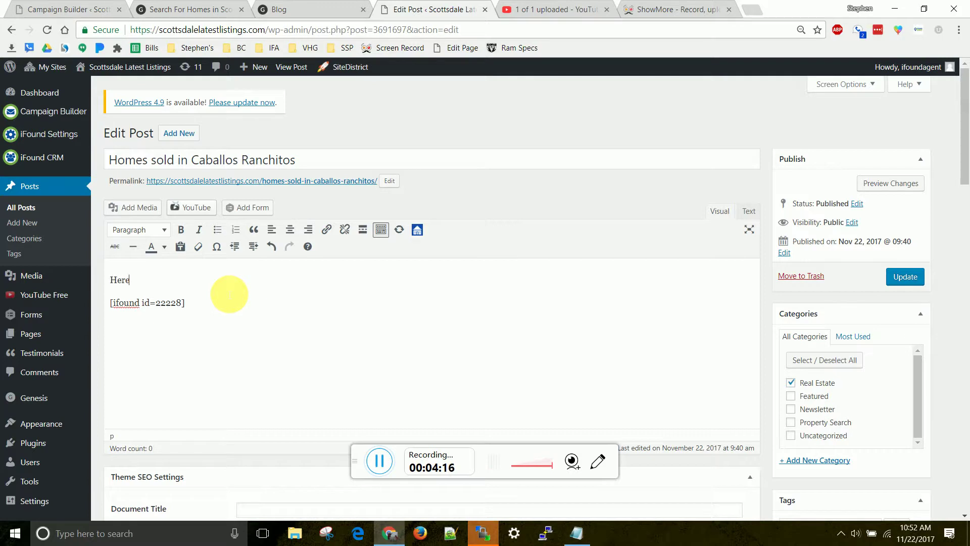
type(" is a list of homes sold")
type(" in Cabao")
type("los ")
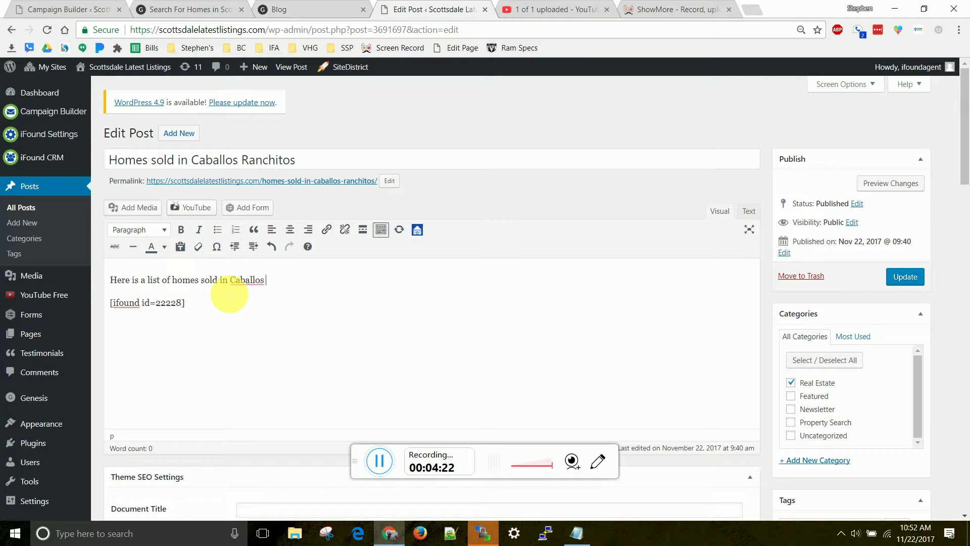
type("Ranchitos.")
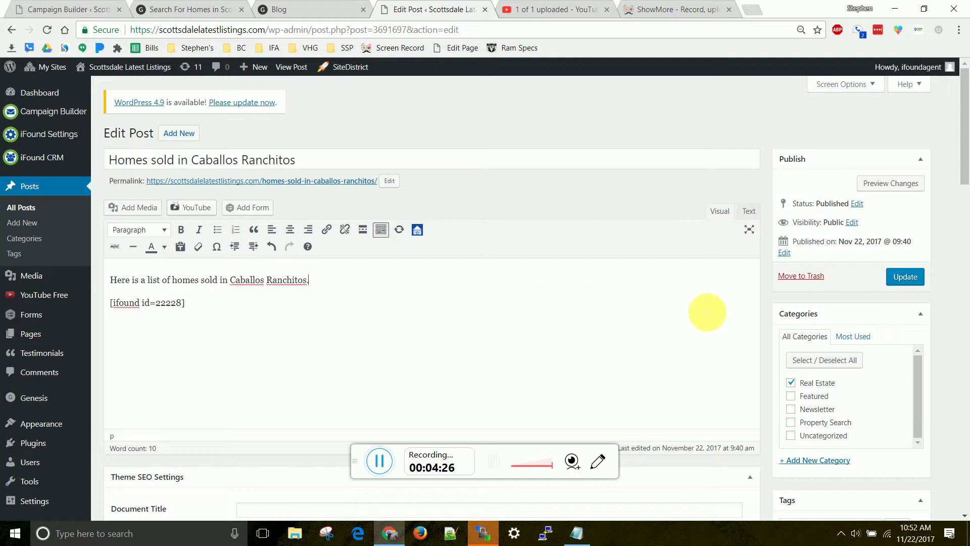
Step: Update the Homes sold in Caballos Ranchitos post, and reload the Blog page to check its featured image and intro text
left_click(917, 275)
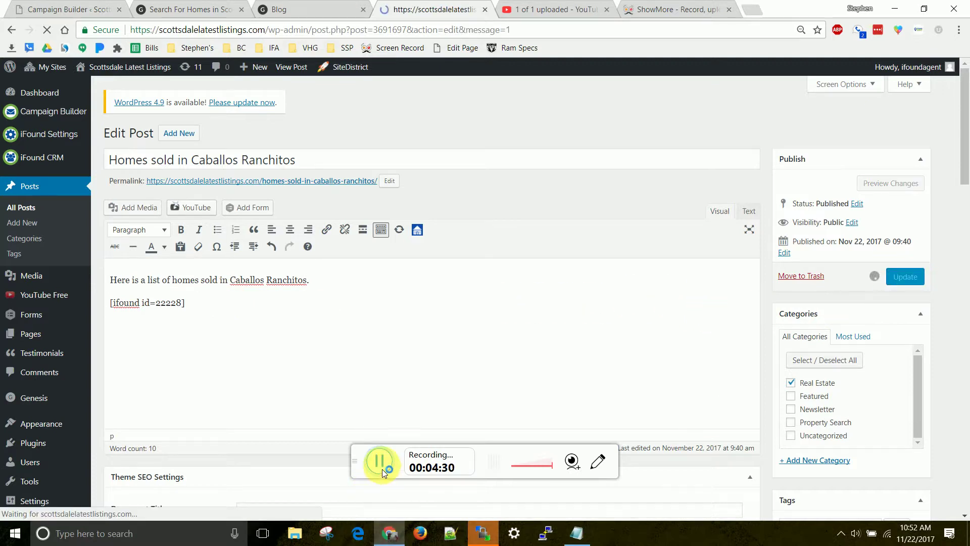
left_click(318, 9)
right_click(318, 9)
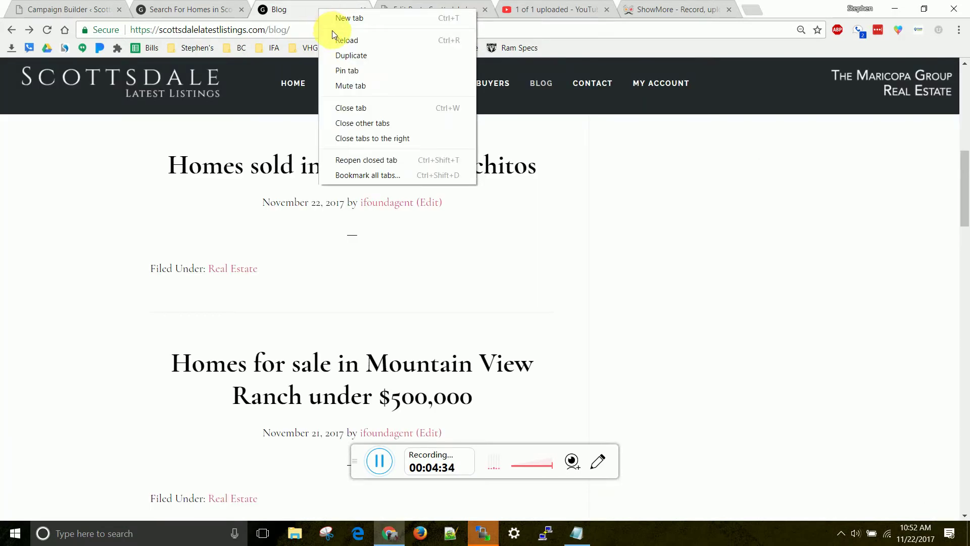
left_click(340, 43)
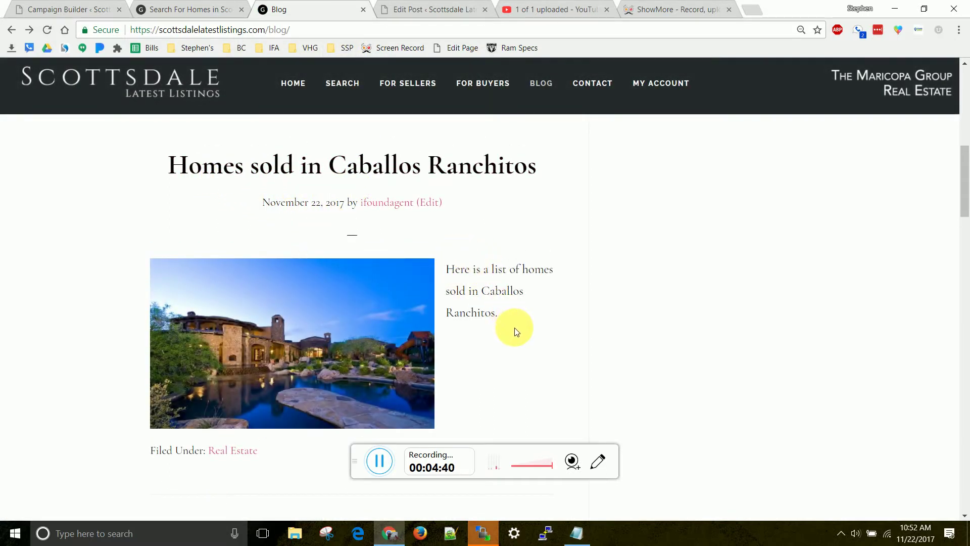
scroll(510, 323, "down", 3)
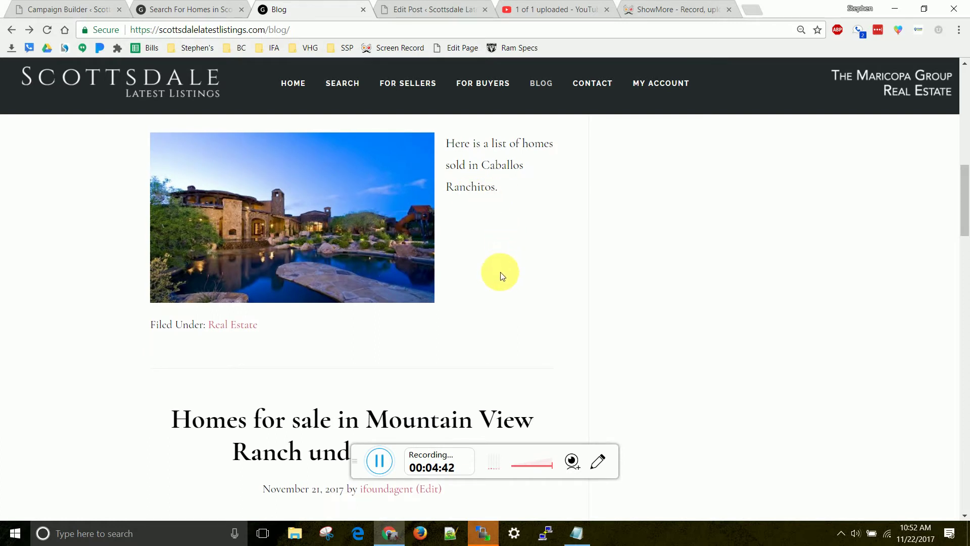
scroll(502, 276, "up", 6)
scroll(506, 283, "up", 6)
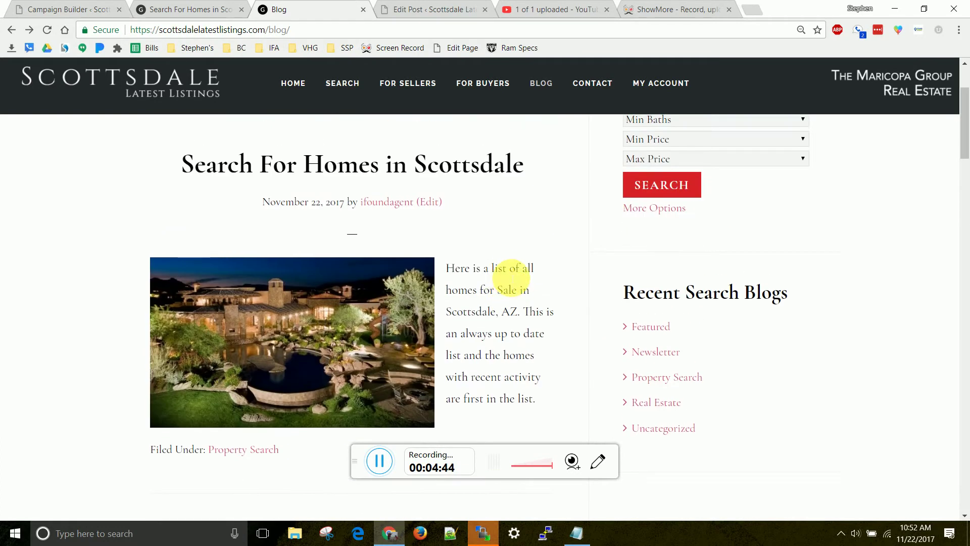
Step: Return to the Campaign Builder and disable creating a blog post with the search criteria
left_click(195, 3)
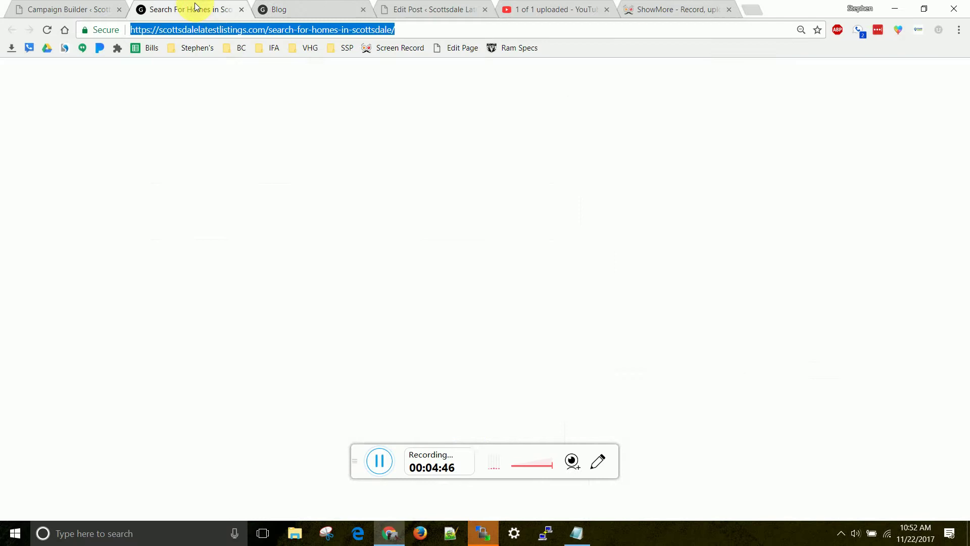
left_click(61, 6)
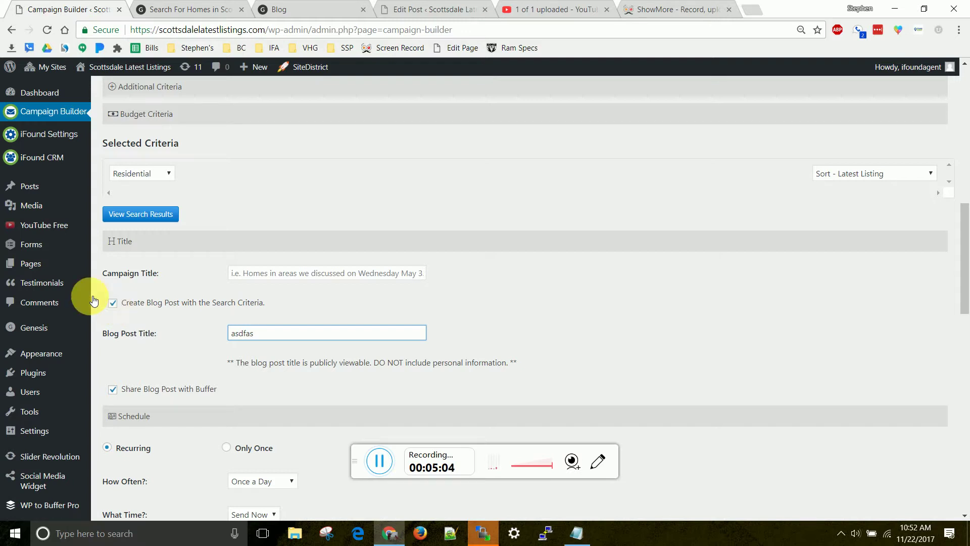
mouse_move(80, 291)
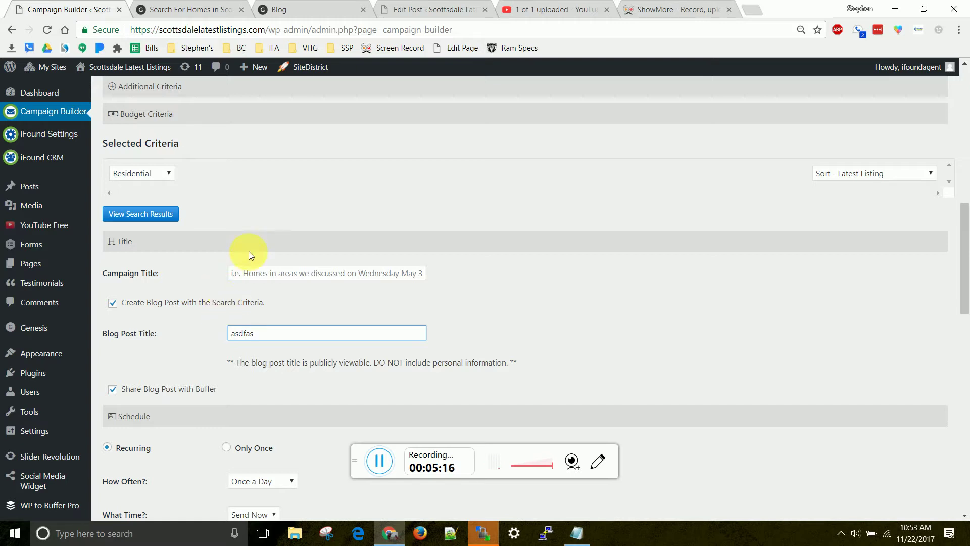
left_click(112, 304)
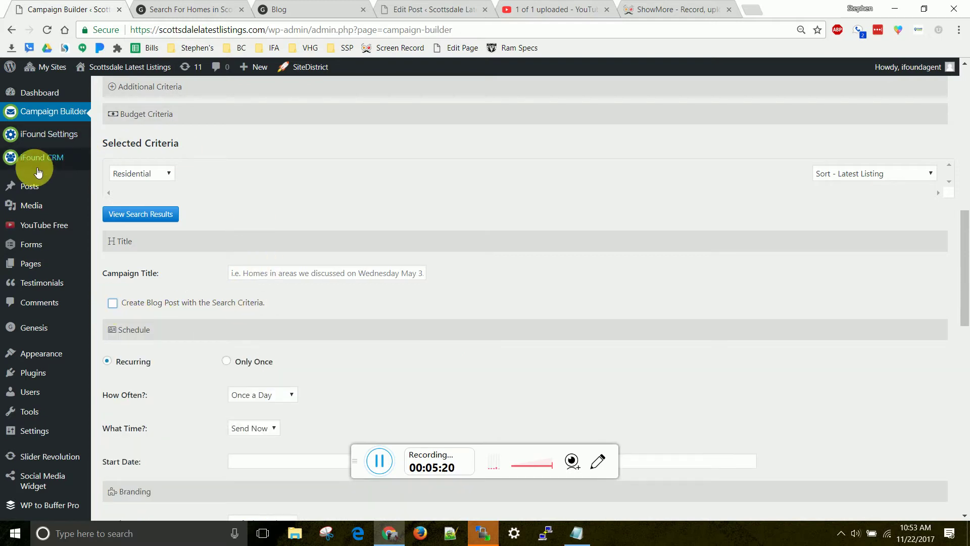
Step: Create a new WordPress post titled "Homes in Scottsdale"
mouse_move(39, 195)
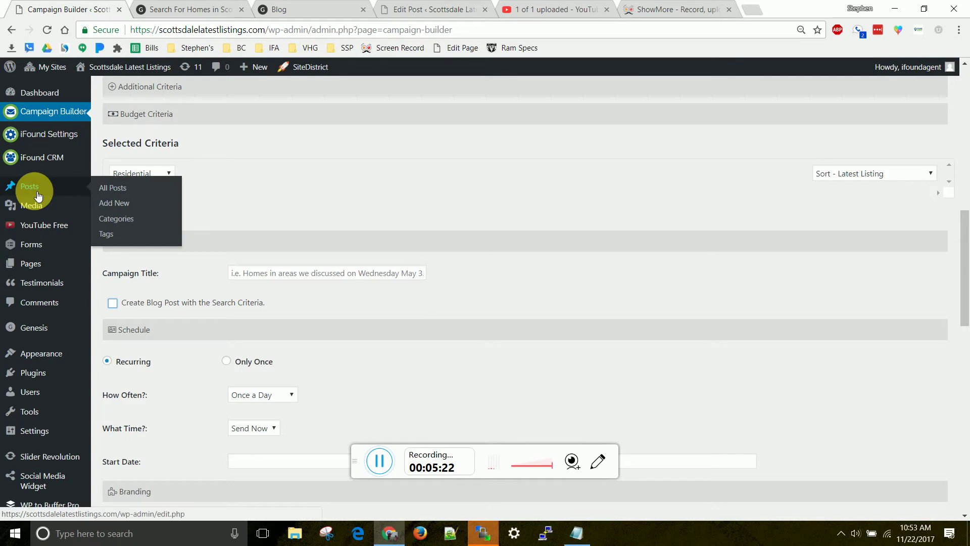
left_click(115, 204)
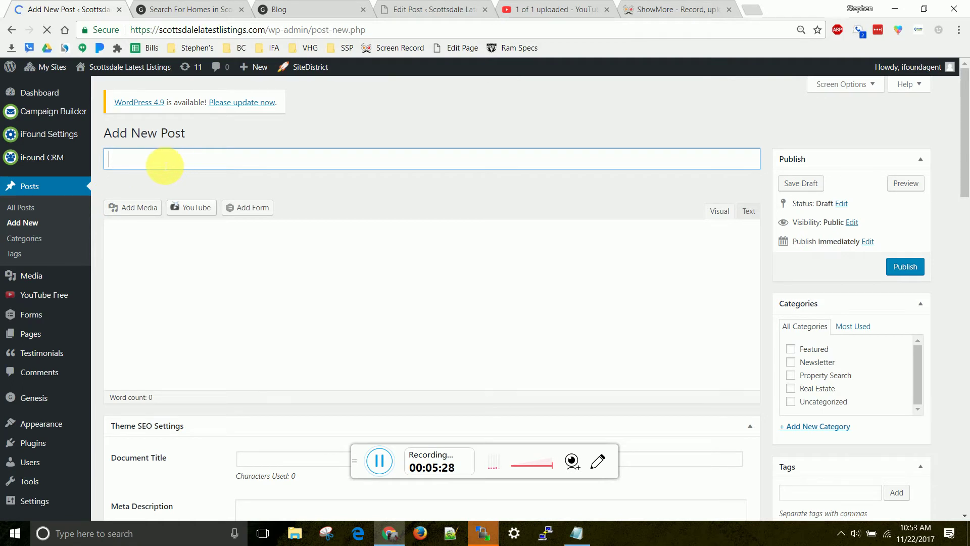
left_click(161, 165)
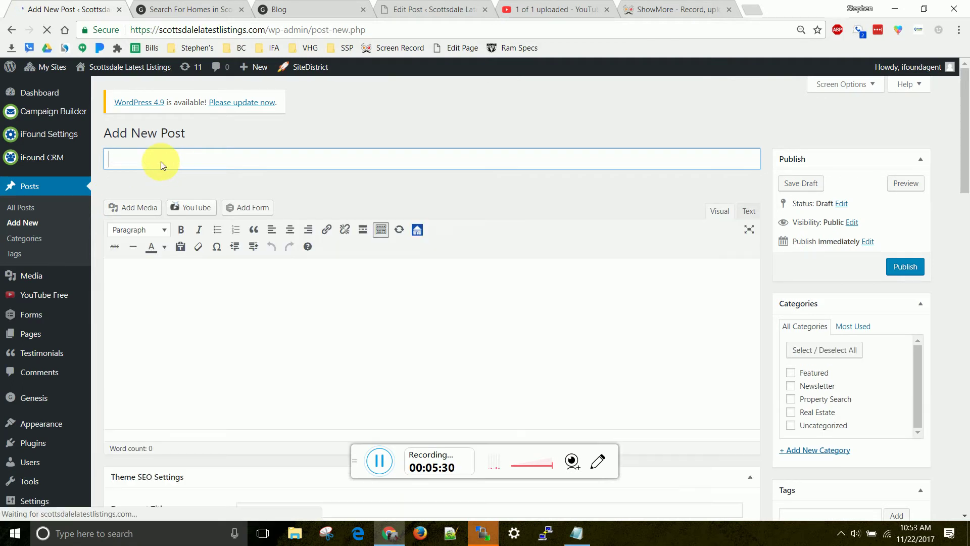
type("Homes ")
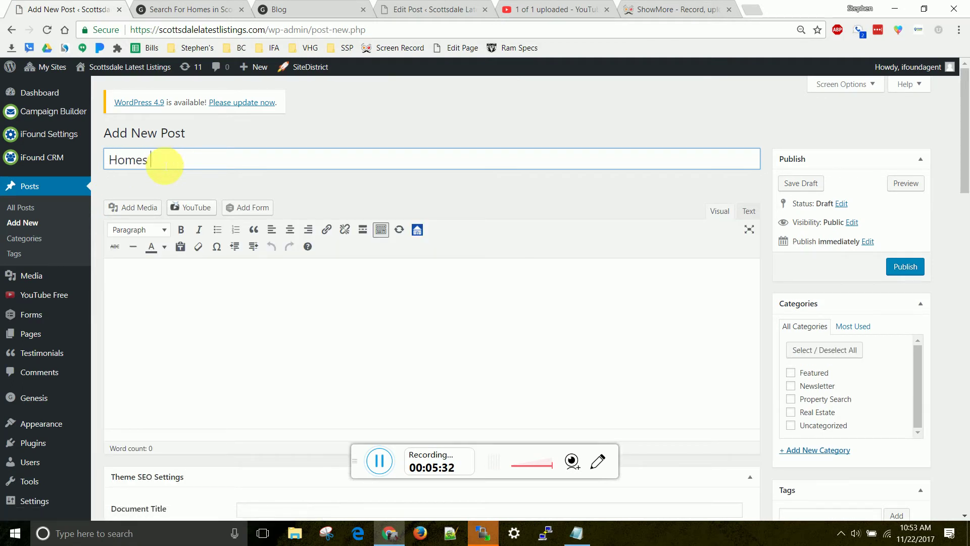
type("in Scottsdale")
Step: Open the Search Creator Dashboard from the post body editor, close it, and view the category and featured image settings
left_click(280, 323)
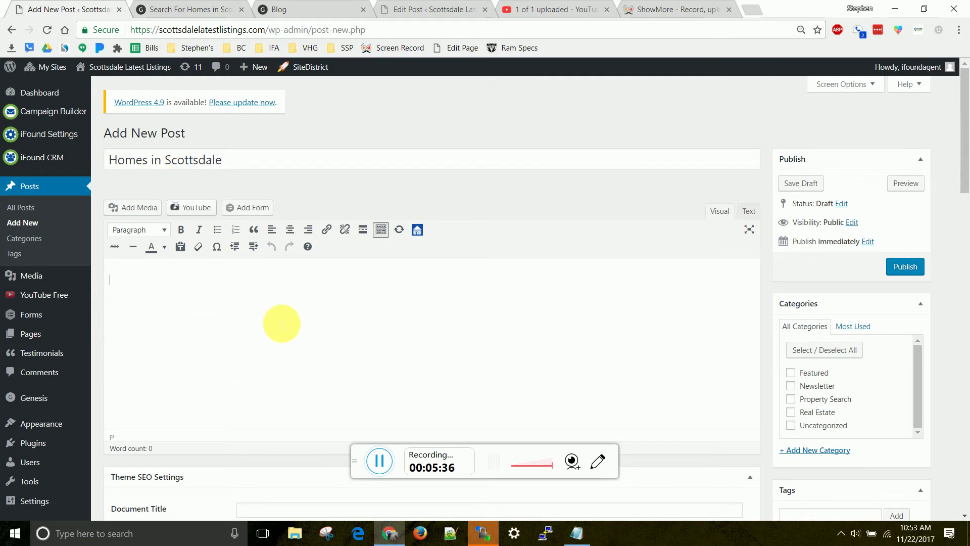
left_click(421, 231)
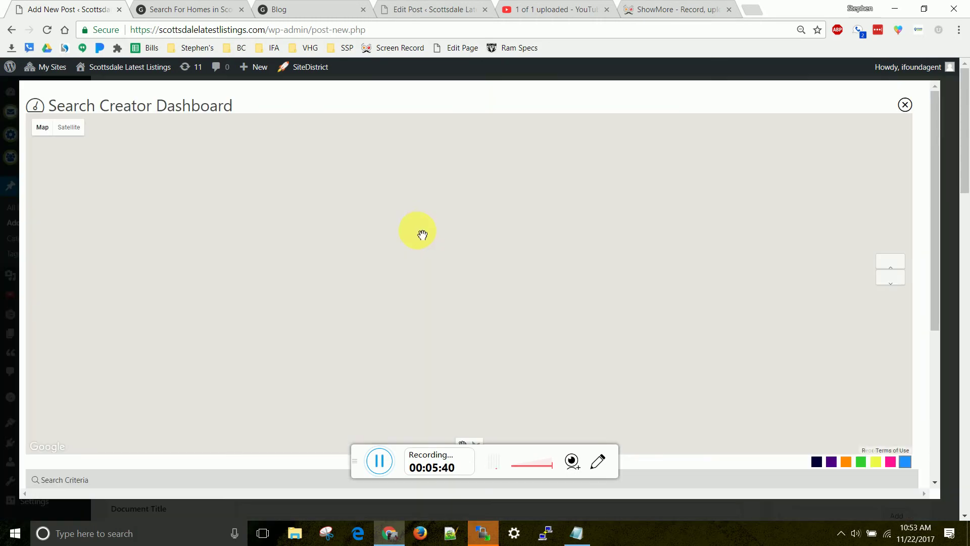
left_click(905, 105)
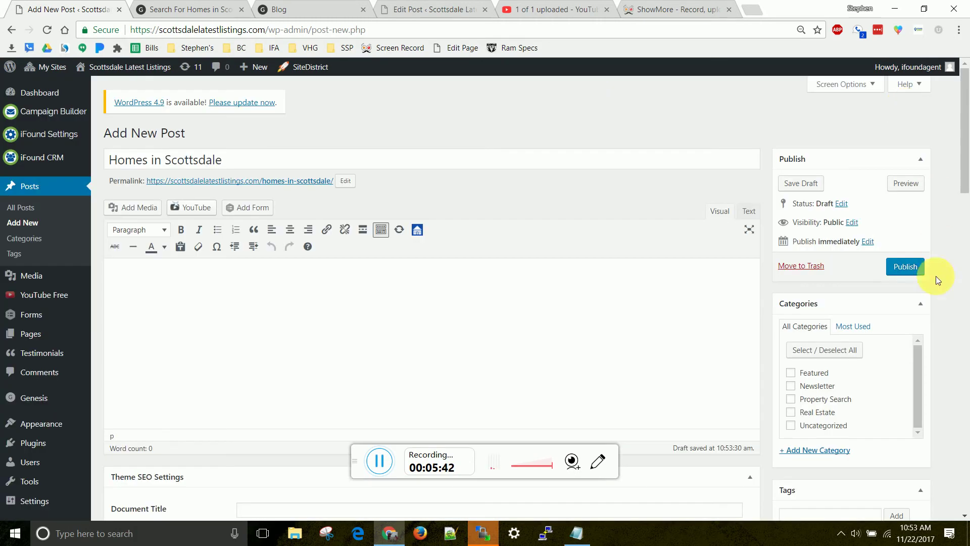
scroll(834, 354, "down", 4)
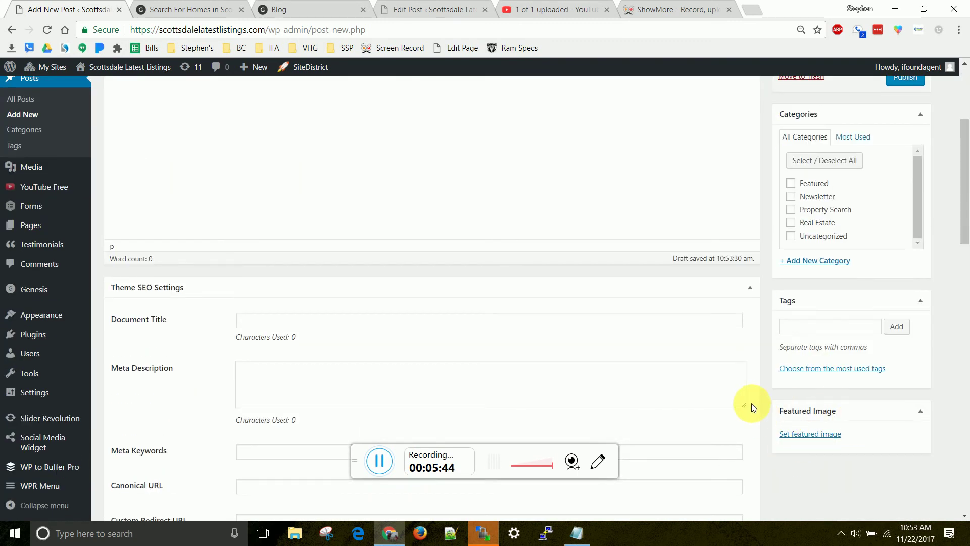
scroll(751, 405, "up", 4)
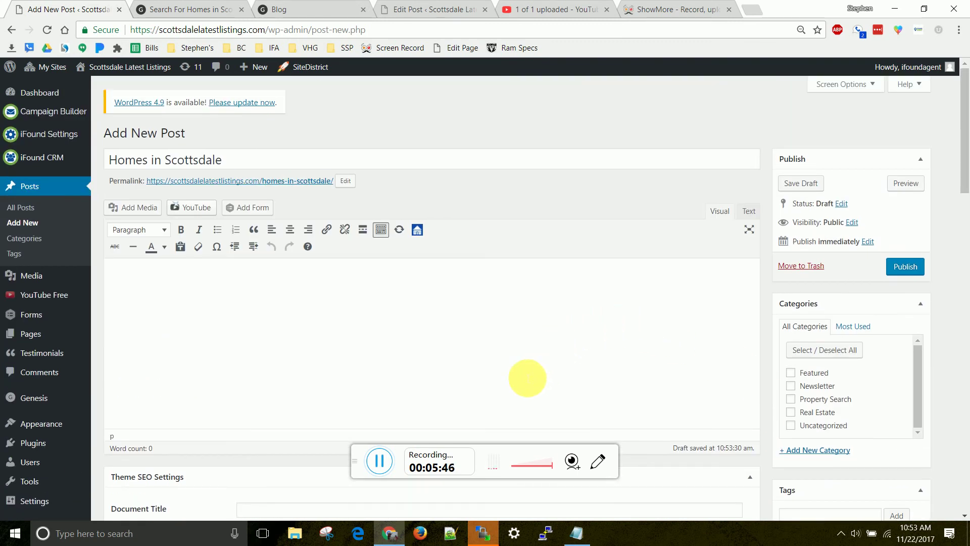